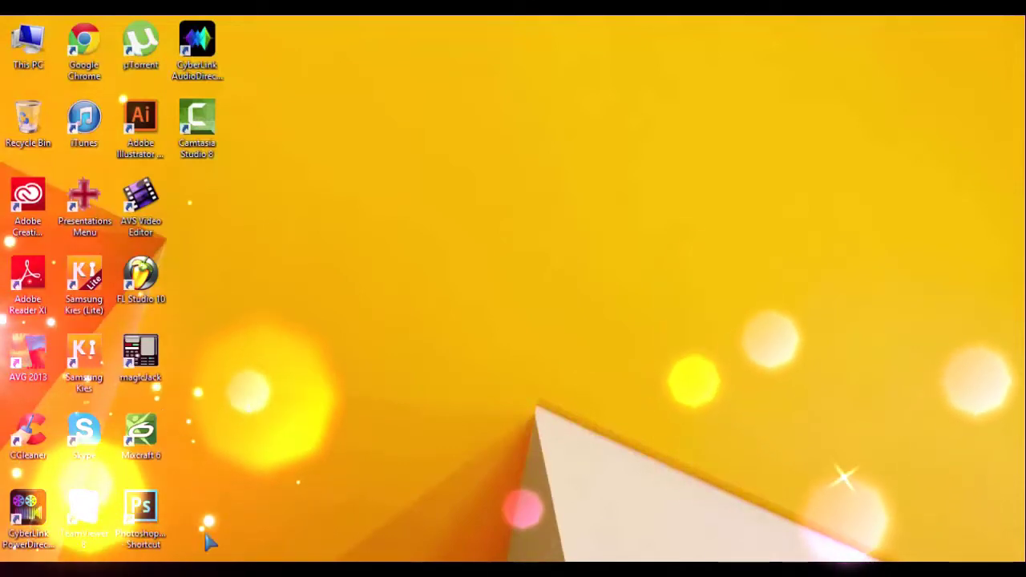
Step: Bring Google Chrome to the front, showing the Google homepage
{"action": "left_click", "coordinate": [193, 575]}
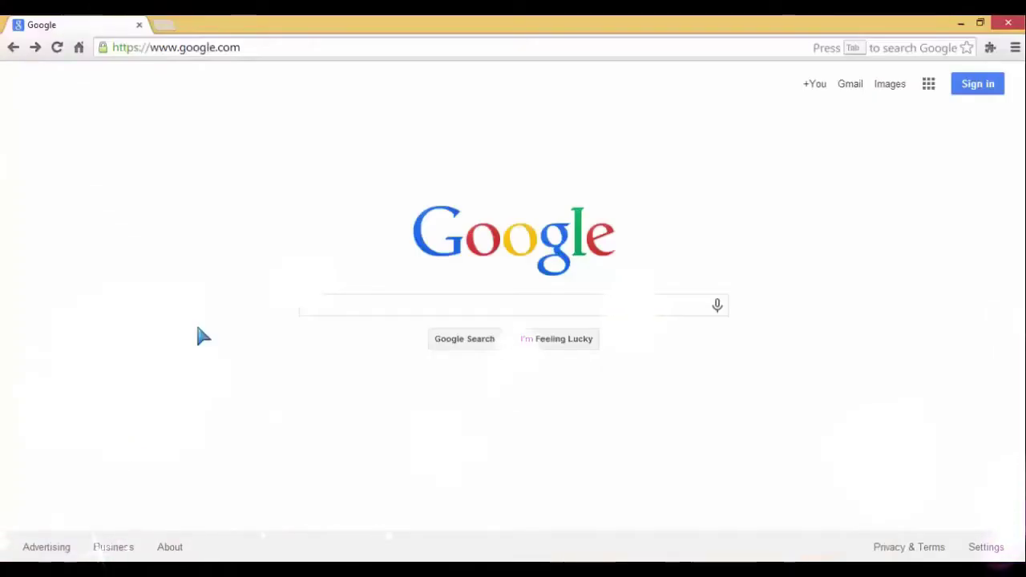
{"action": "left_click", "coordinate": [118, 48]}
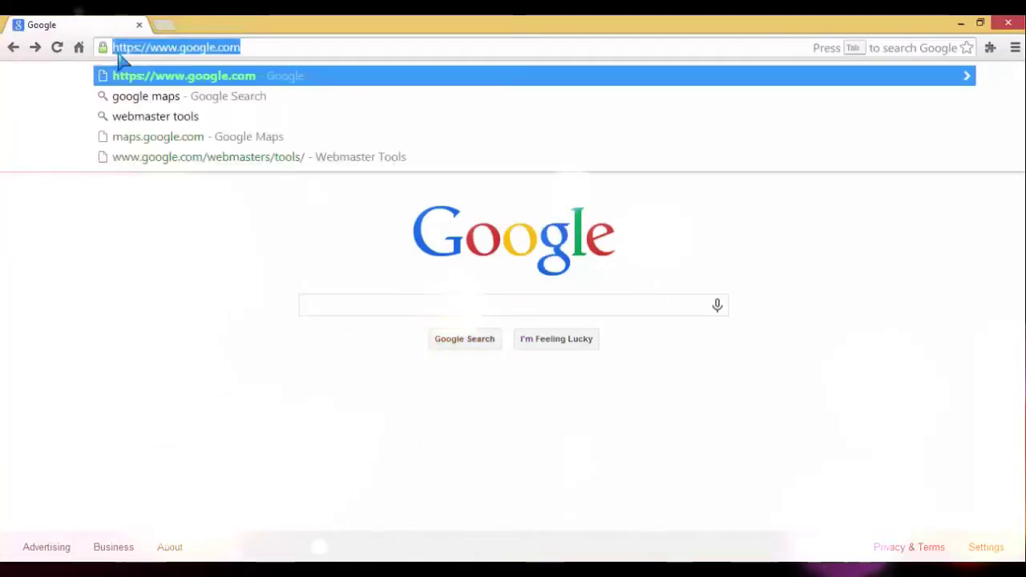
{"action": "type", "text": "www."}
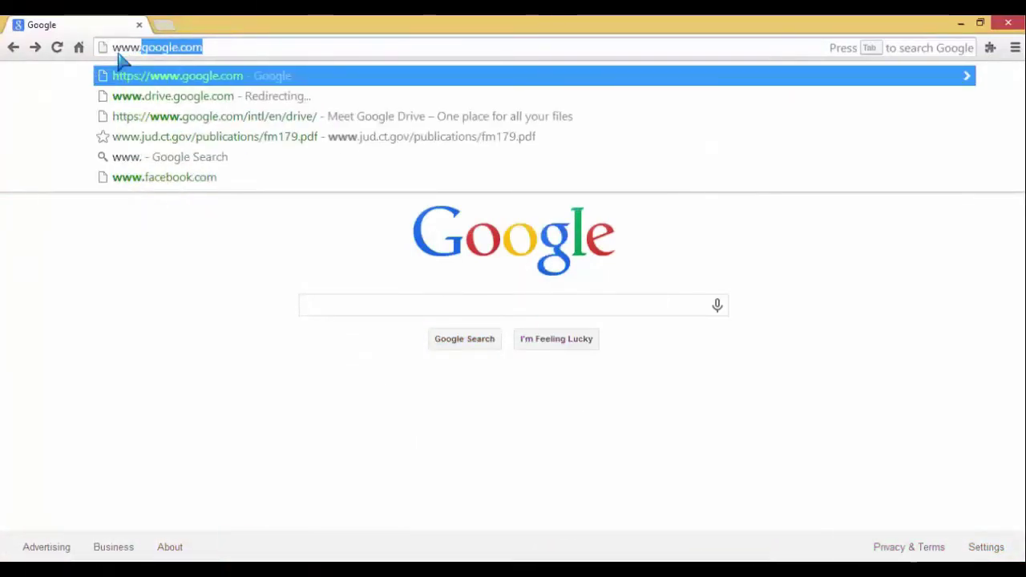
{"action": "type", "text": "drive"}
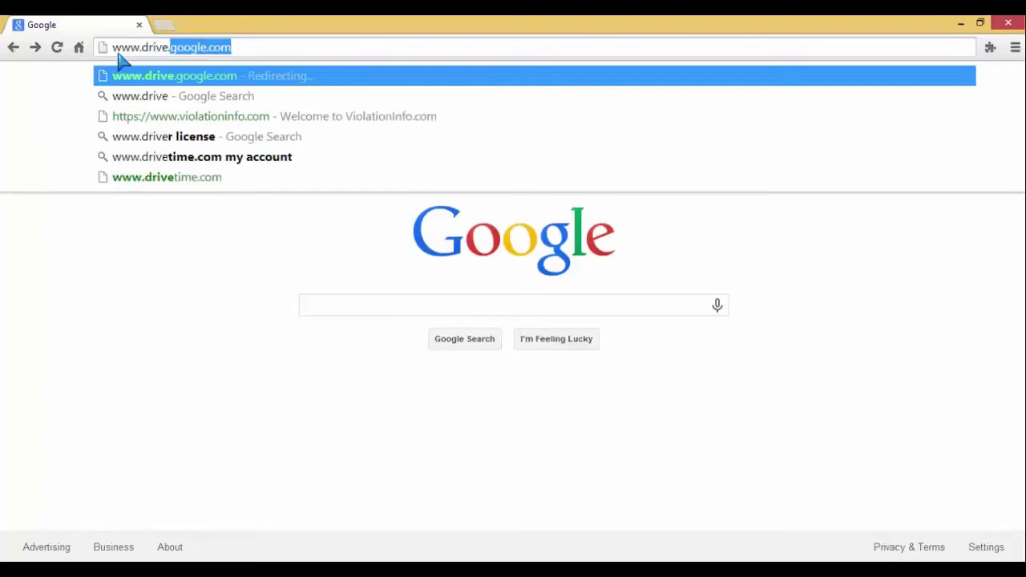
{"action": "type", "text": ".google.com"}
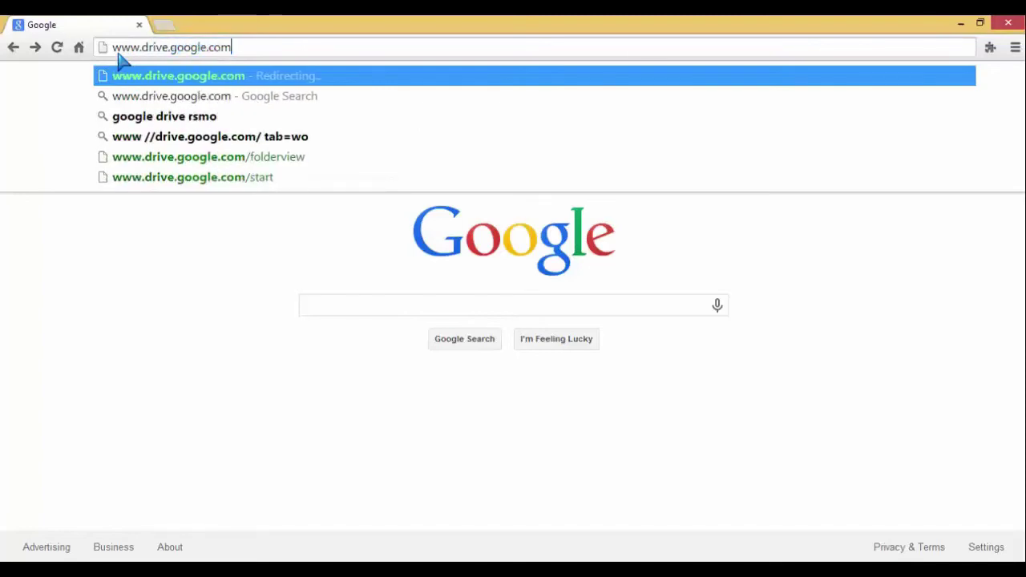
{"action": "key", "text": "Return"}
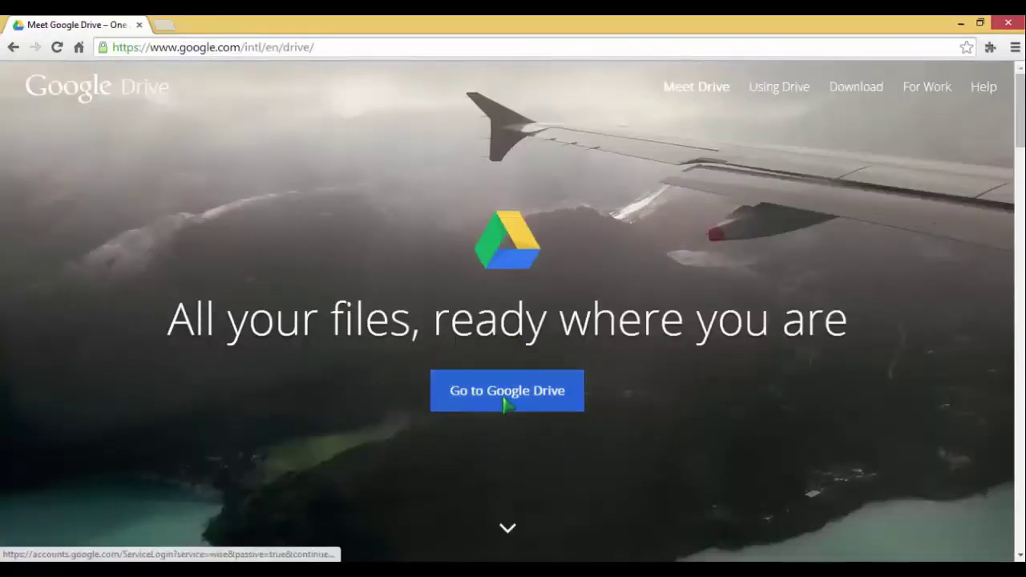
Step: Continue from the Drive landing page to sign-in and choose Create an account
{"action": "left_click", "coordinate": [528, 405]}
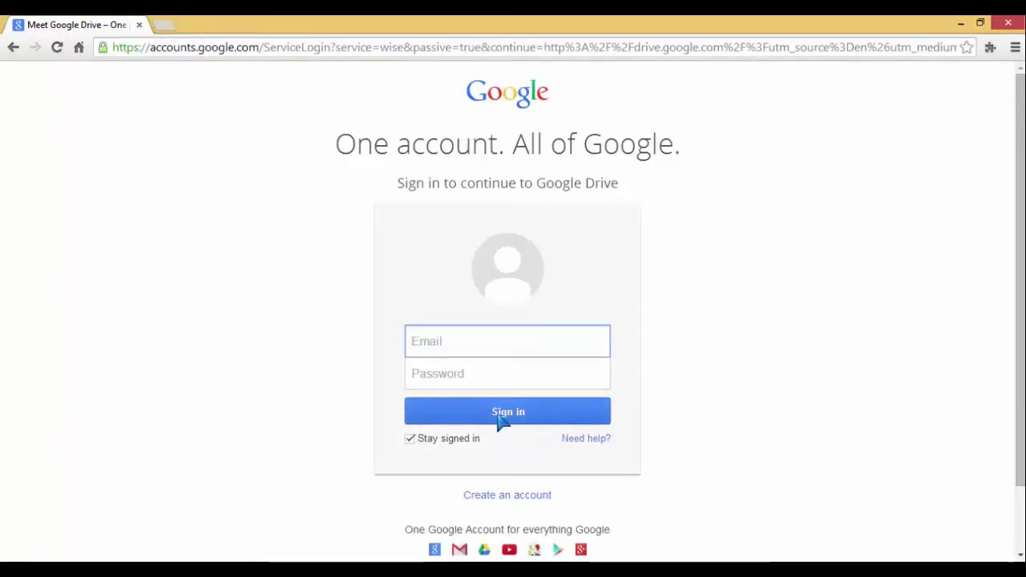
{"action": "left_click", "coordinate": [506, 497]}
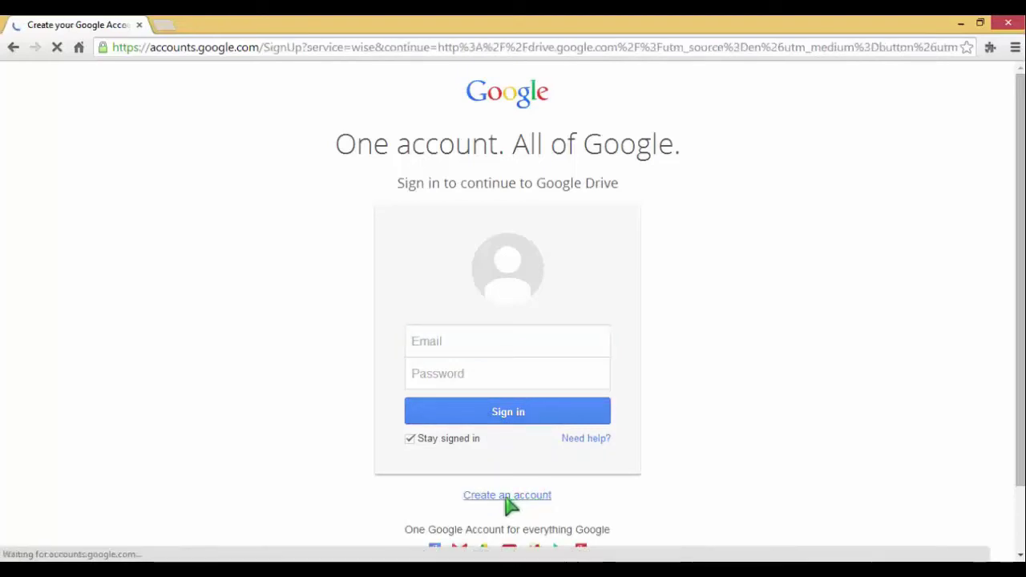
Step: Enter the new account's first and last name, a username, and the account password
{"action": "left_click", "coordinate": [633, 257]}
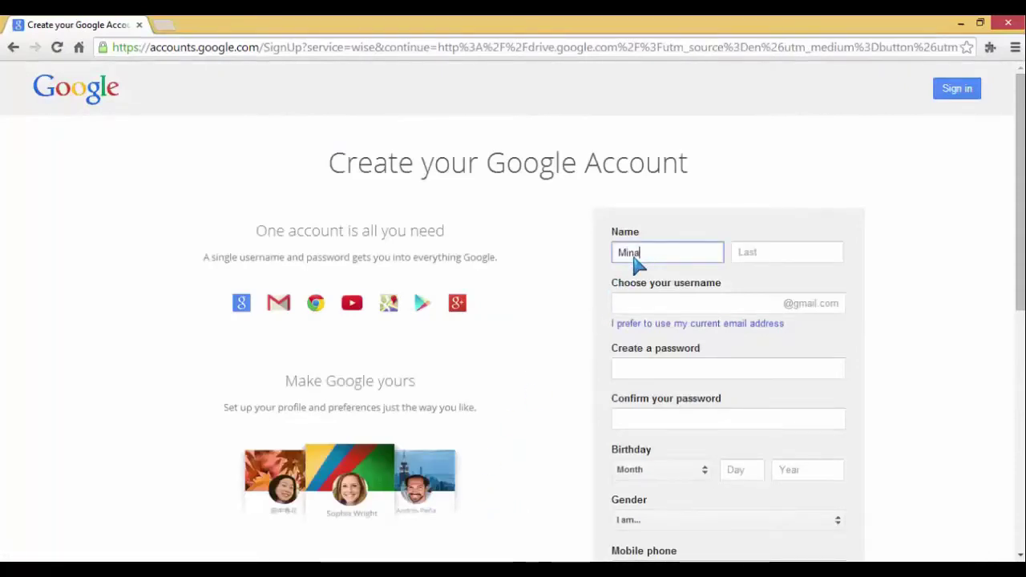
{"action": "key", "text": "Tab"}
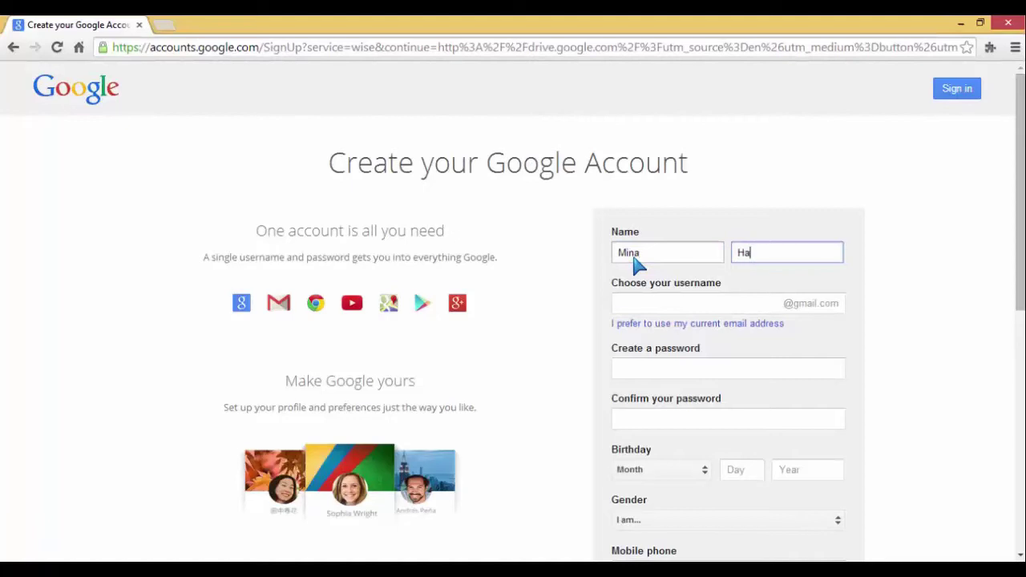
{"action": "key", "text": "Tab"}
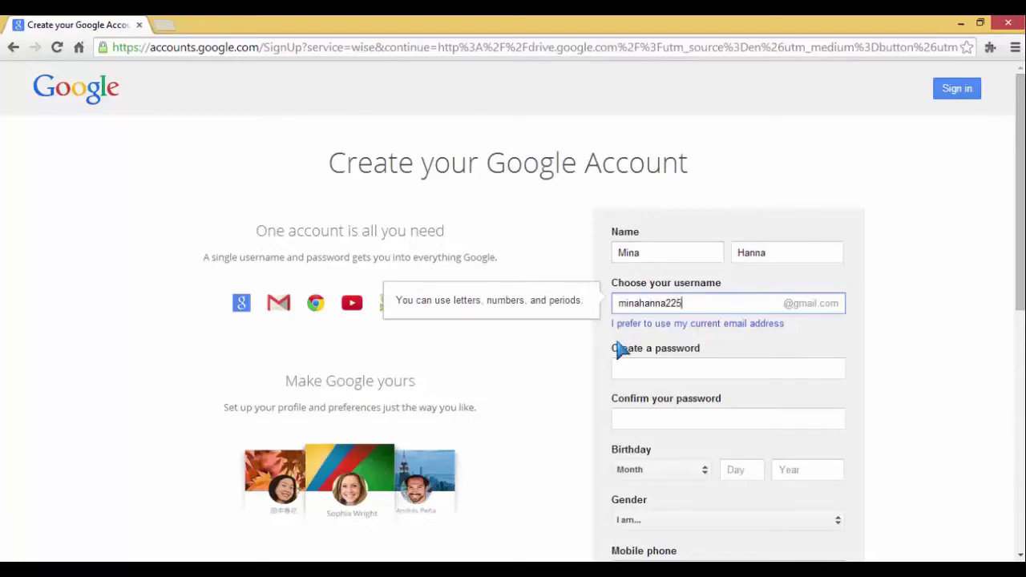
{"action": "left_click", "coordinate": [632, 365]}
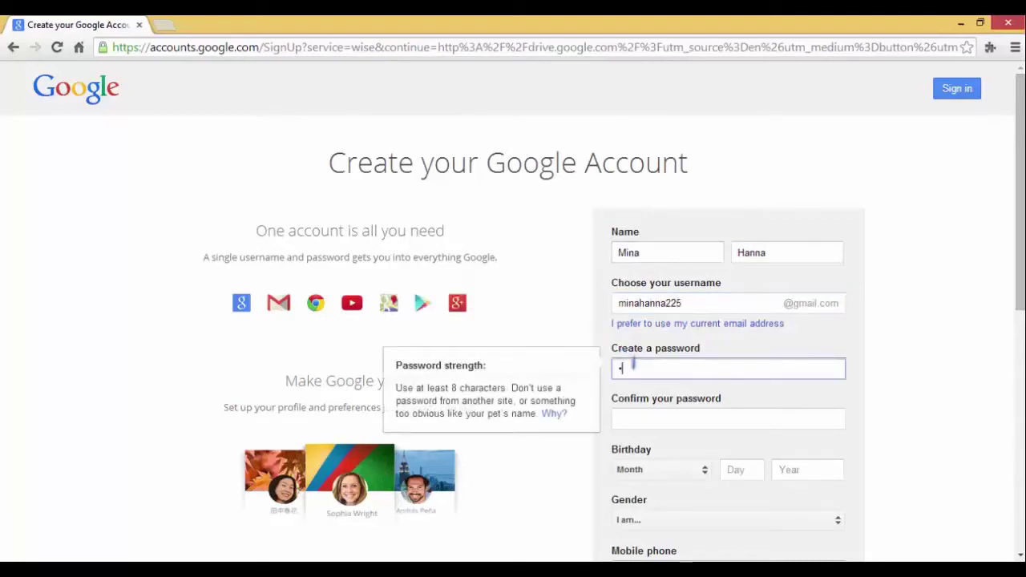
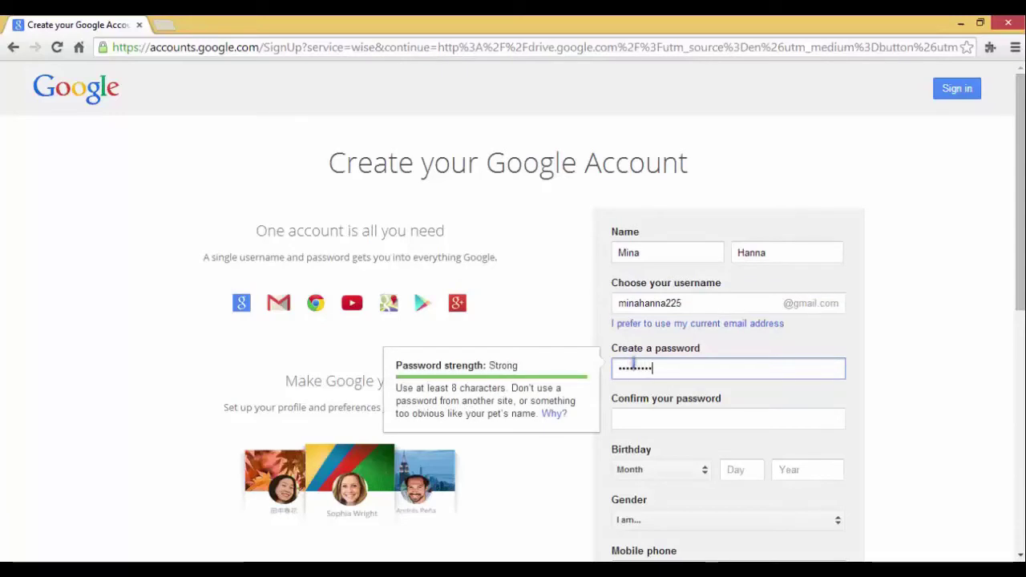
{"action": "key", "text": "Tab"}
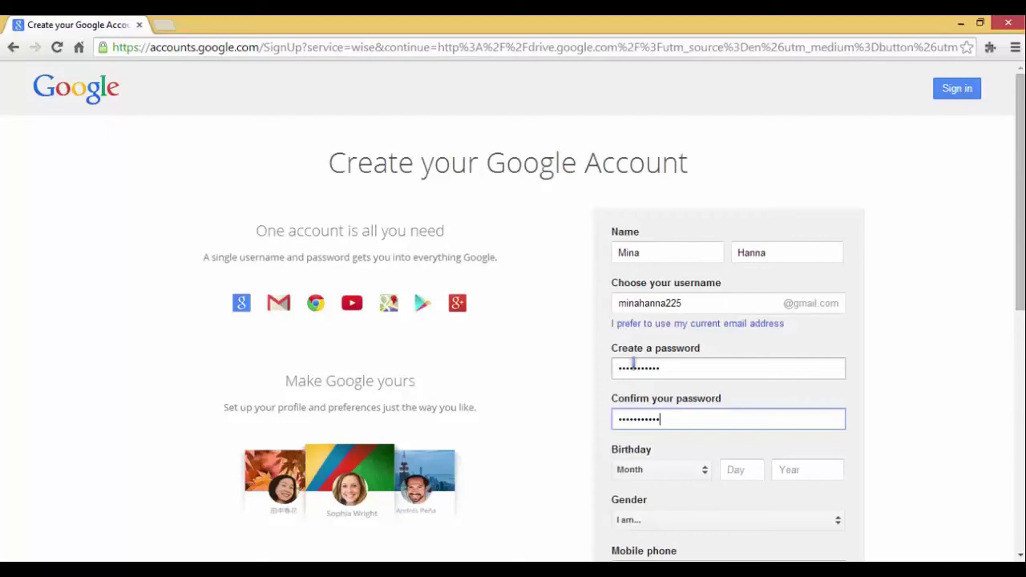
Step: Set the birthday to April 26 with a birth year, and gender to Male
{"action": "scroll", "coordinate": [657, 365], "scroll_direction": "down", "scroll_amount": 2}
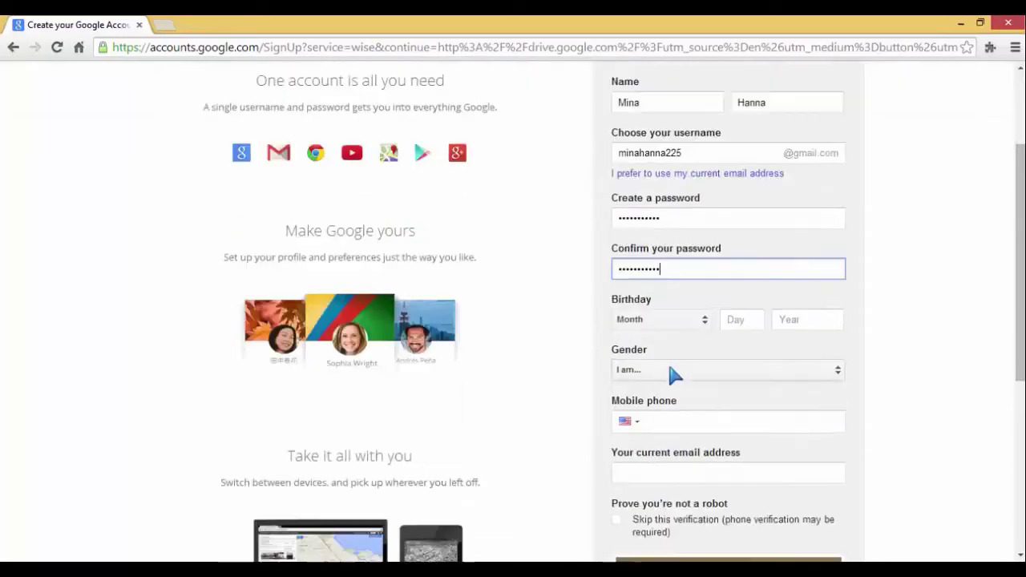
{"action": "left_click", "coordinate": [685, 319]}
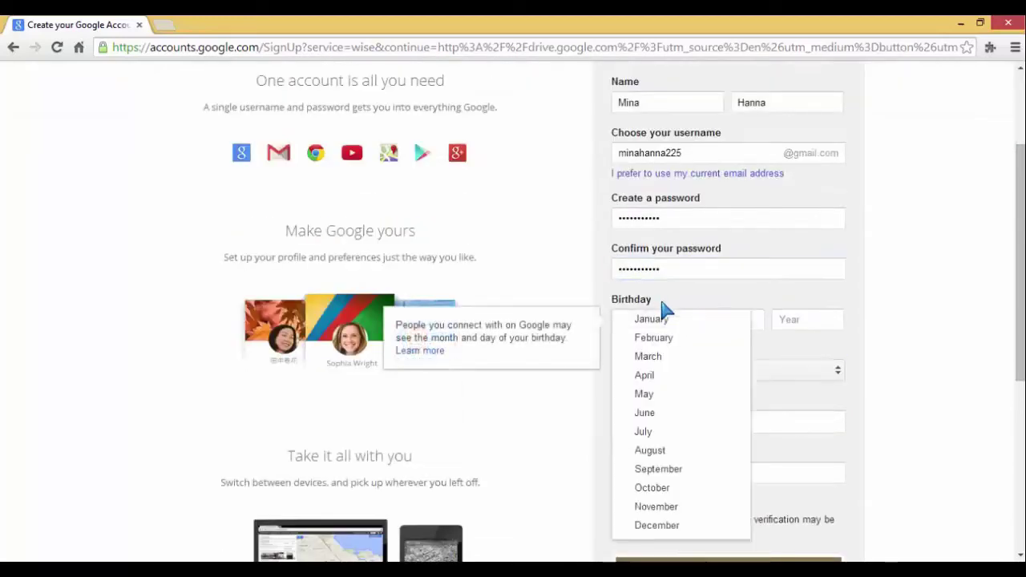
{"action": "left_click", "coordinate": [665, 375]}
{"action": "left_click", "coordinate": [729, 320]}
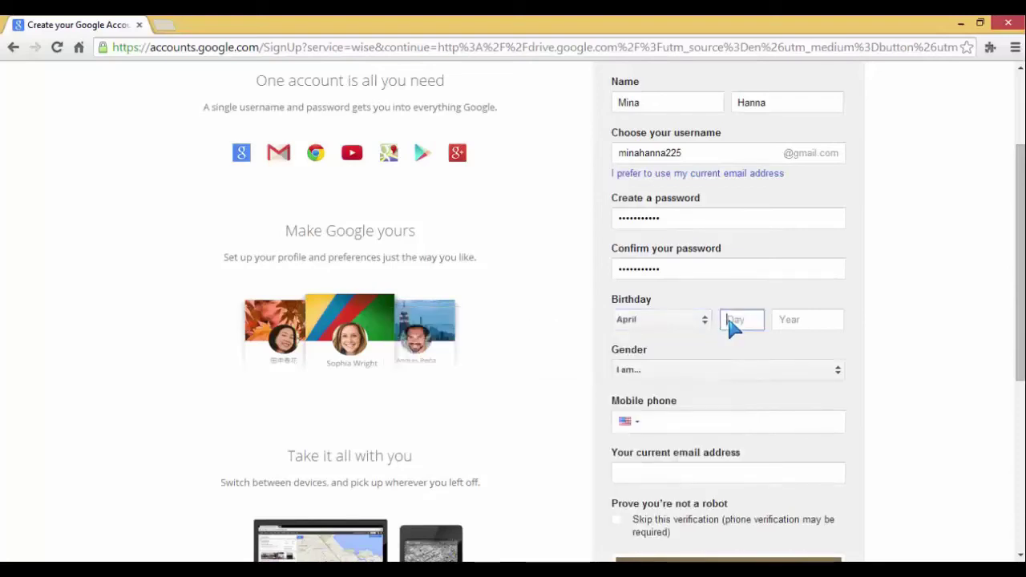
{"action": "type", "text": "26"}
{"action": "key", "text": "Tab"}
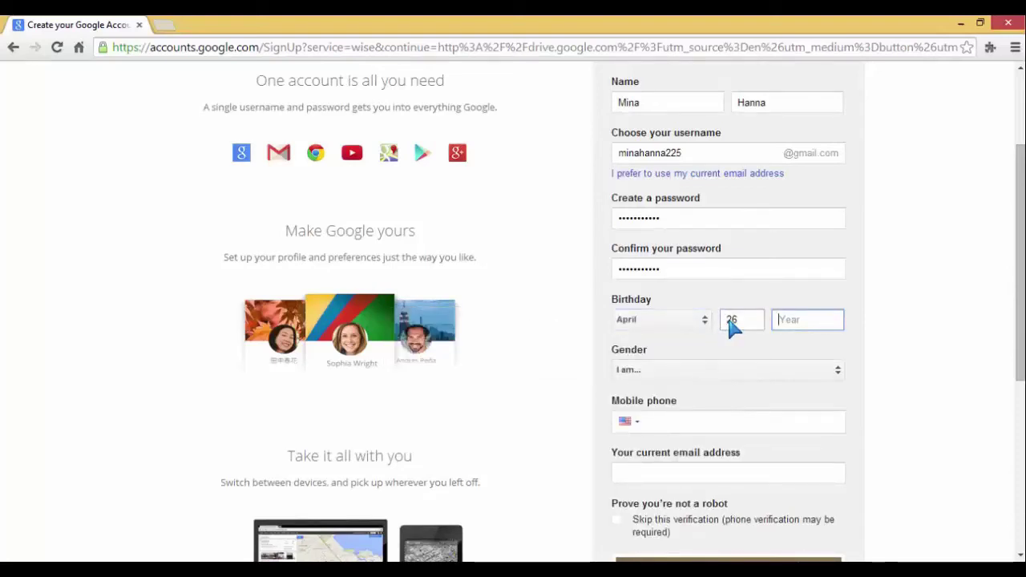
{"action": "type", "text": "1997"}
{"action": "left_click", "coordinate": [701, 369]}
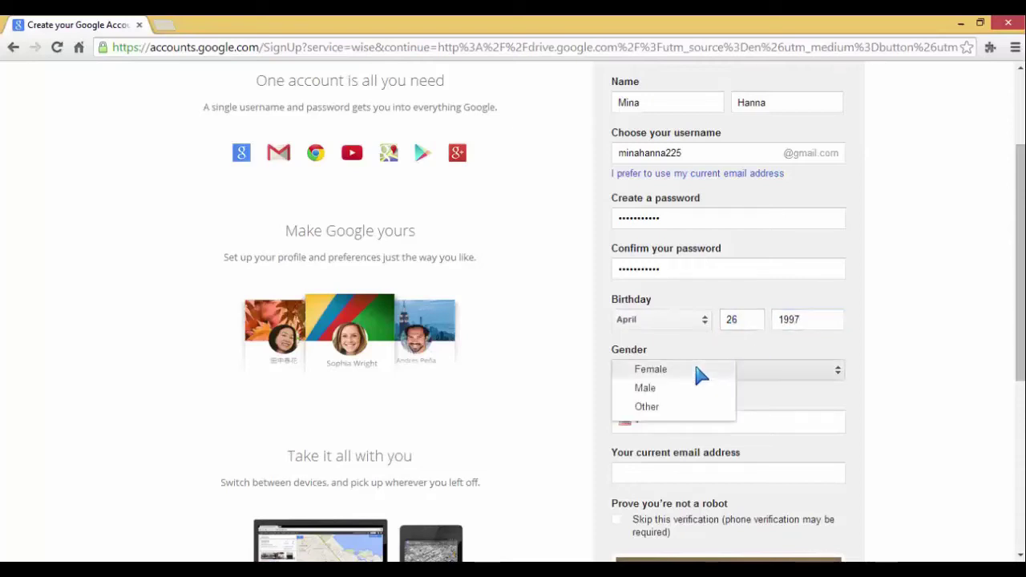
{"action": "left_click", "coordinate": [651, 388]}
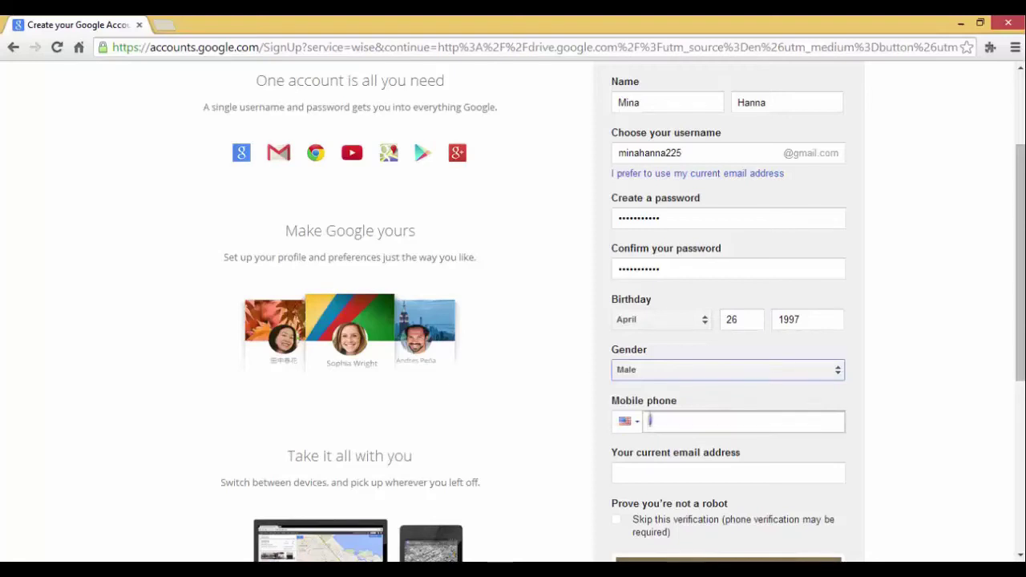
Step: Fill in the current backup email address and the verification text
{"action": "scroll", "coordinate": [651, 420], "scroll_direction": "down", "scroll_amount": 1}
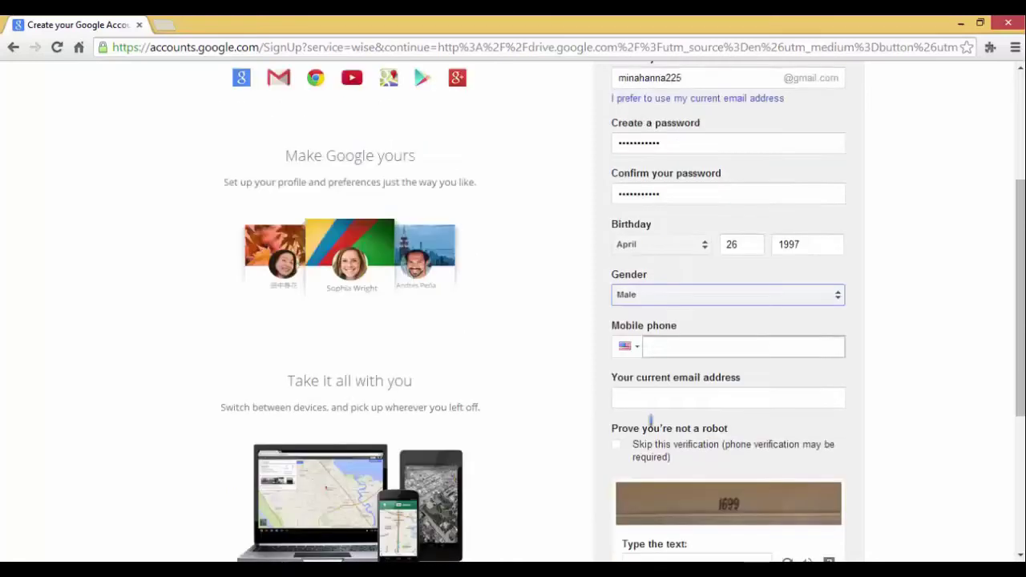
{"action": "left_click", "coordinate": [688, 345]}
{"action": "left_click", "coordinate": [639, 396]}
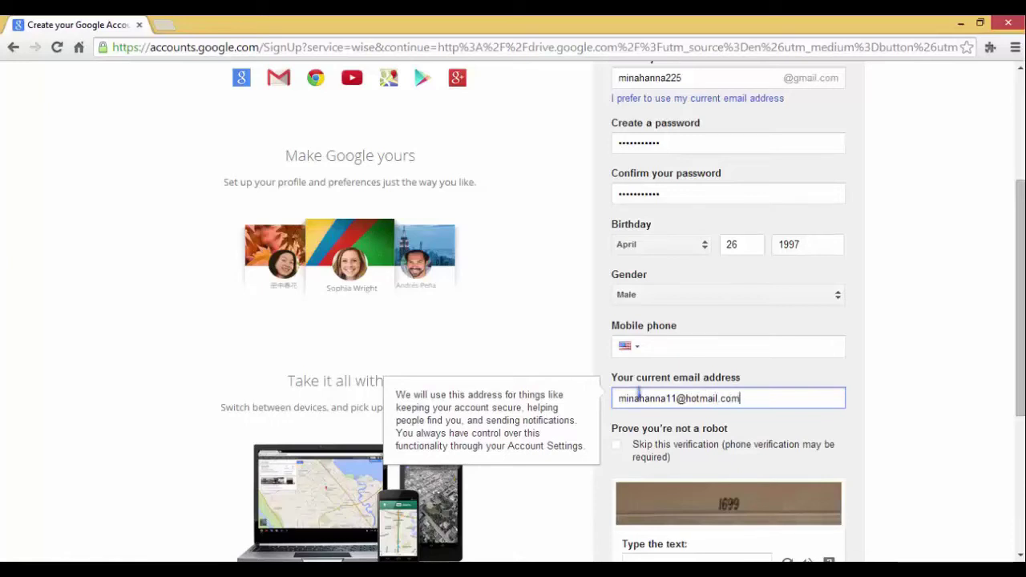
{"action": "scroll", "coordinate": [642, 380], "scroll_direction": "down", "scroll_amount": 2}
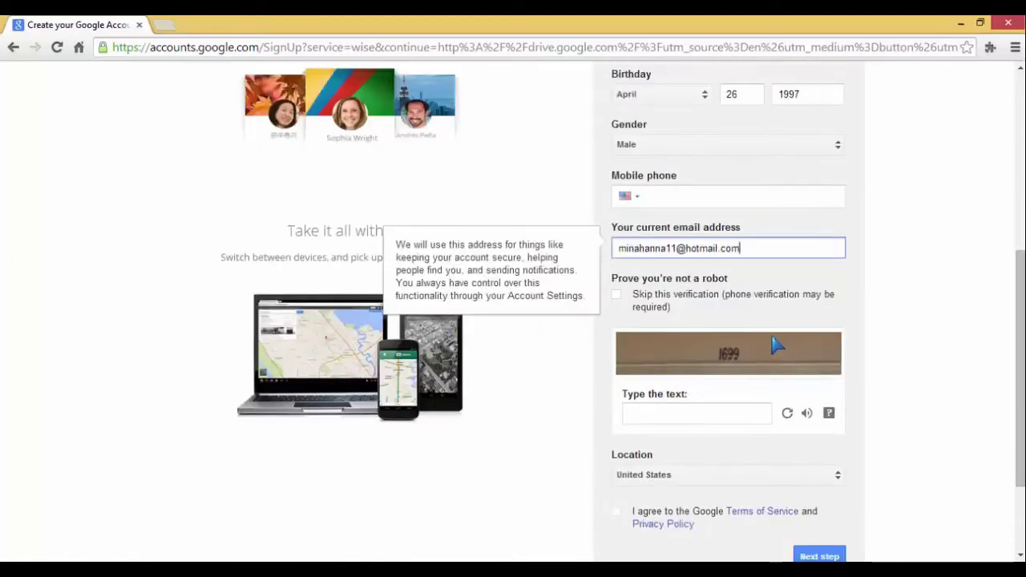
{"action": "left_click", "coordinate": [674, 415]}
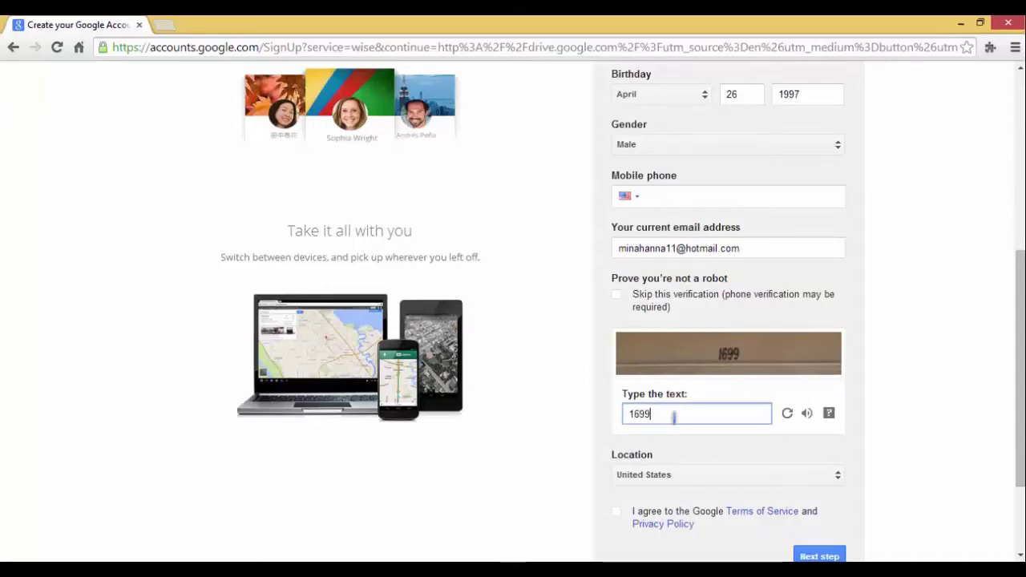
{"action": "scroll", "coordinate": [673, 409], "scroll_direction": "down", "scroll_amount": 2}
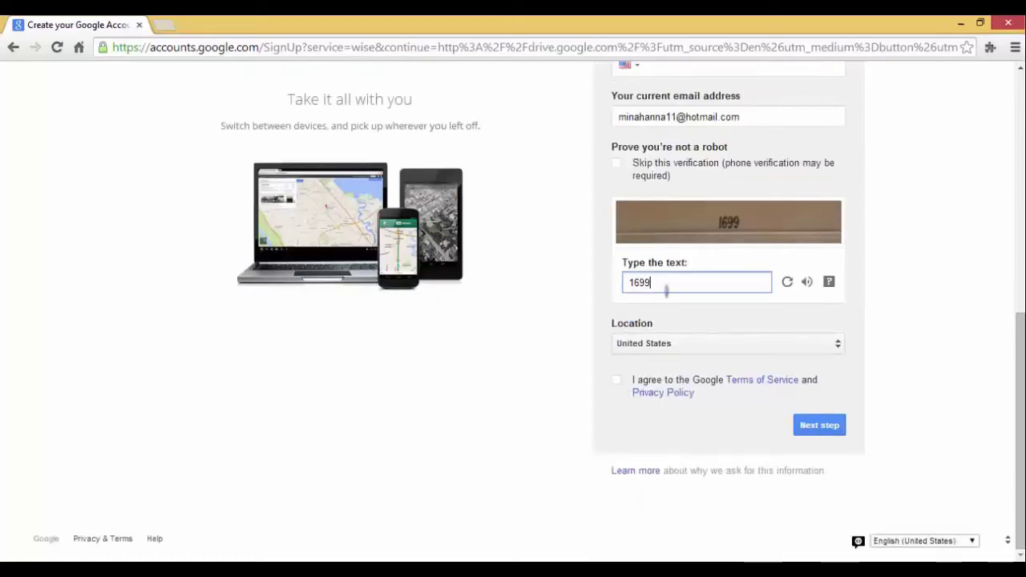
Step: Agree to the Google Terms of Service and Privacy Policy and submit the sign-up
{"action": "left_click", "coordinate": [616, 380]}
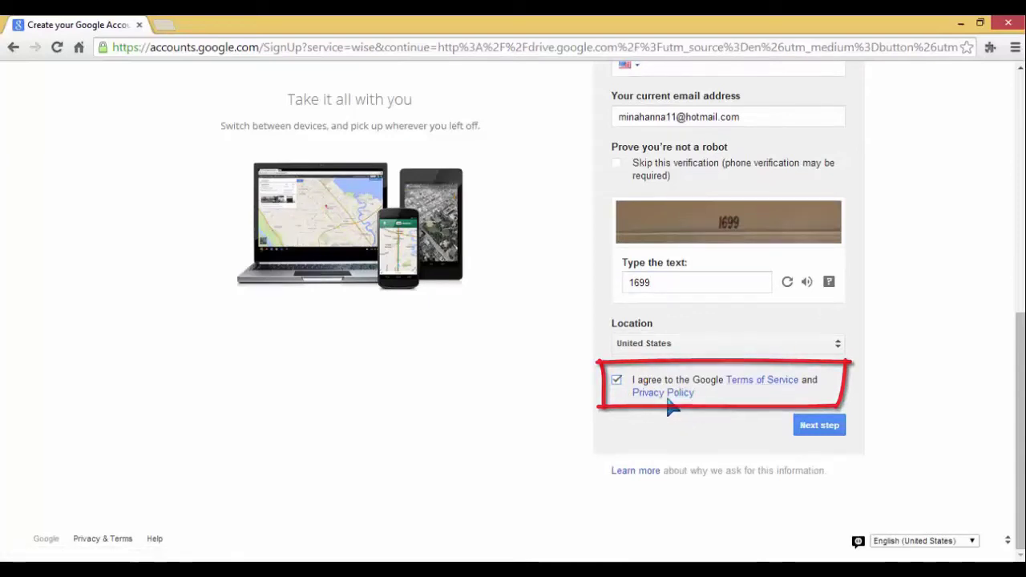
{"action": "left_click", "coordinate": [811, 430]}
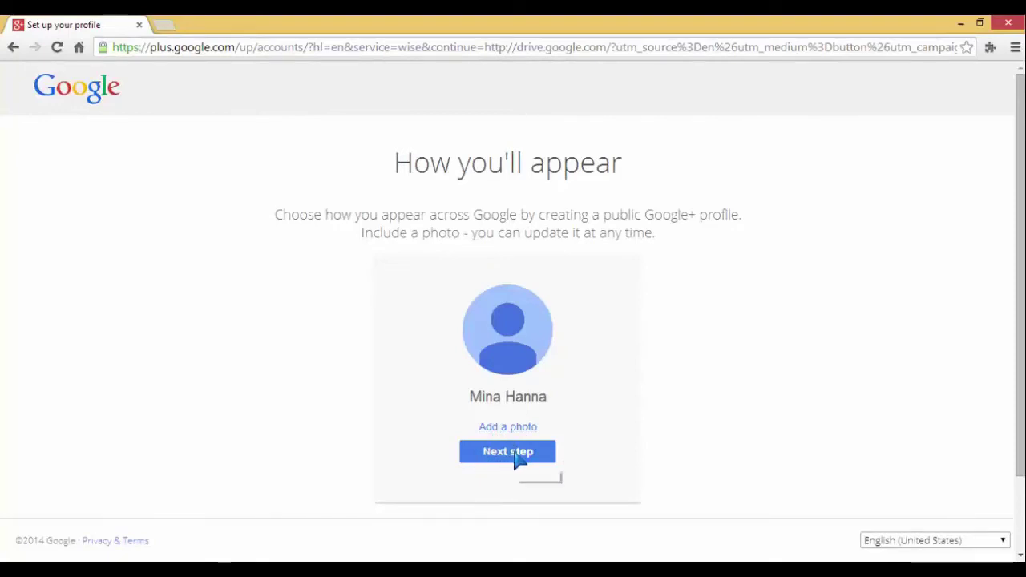
Step: Finish profile setup, go to Drive from the apps grid, and decline the desktop download
{"action": "left_click", "coordinate": [515, 457]}
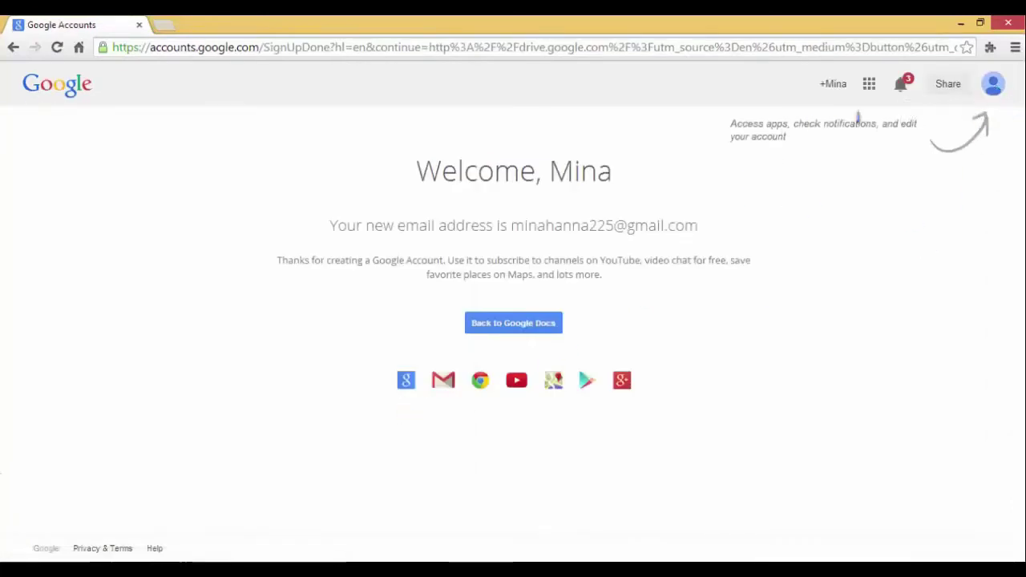
{"action": "left_click", "coordinate": [871, 87]}
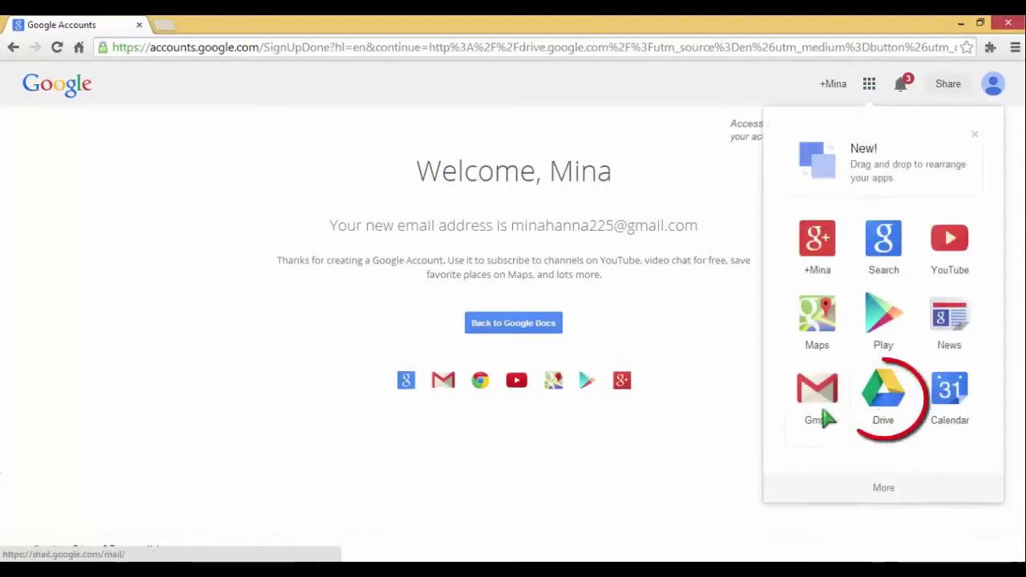
{"action": "left_click", "coordinate": [882, 400]}
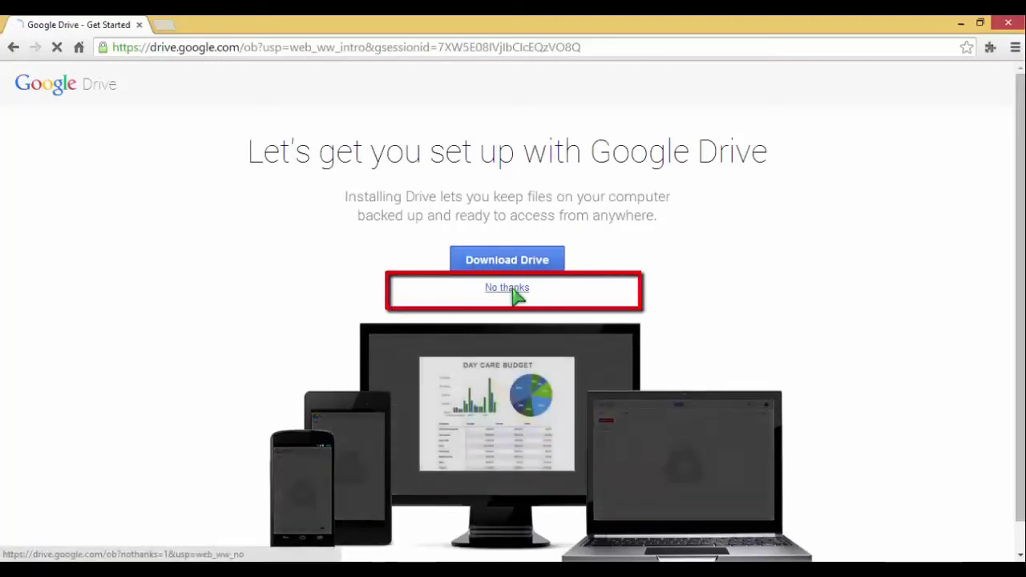
{"action": "left_click", "coordinate": [515, 295]}
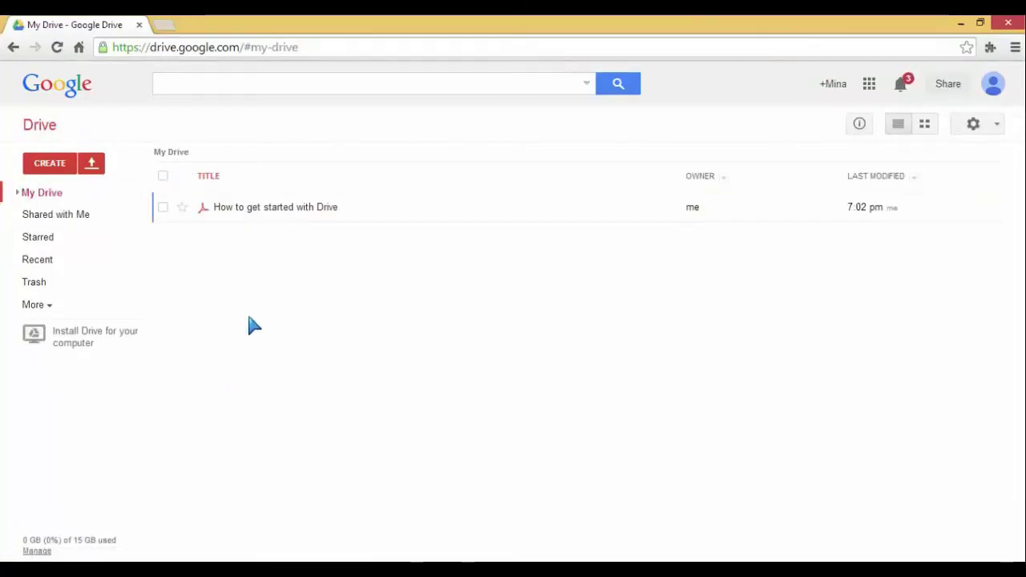
Step: Upload the video IMG_2078.MOV from the Videos folder into My Drive
{"action": "left_click", "coordinate": [92, 167]}
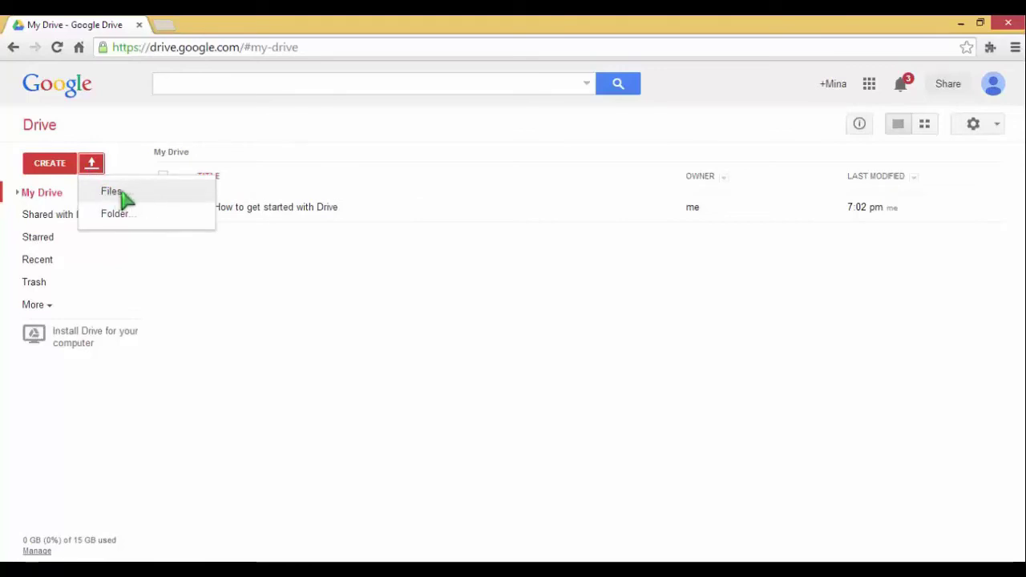
{"action": "left_click", "coordinate": [121, 192]}
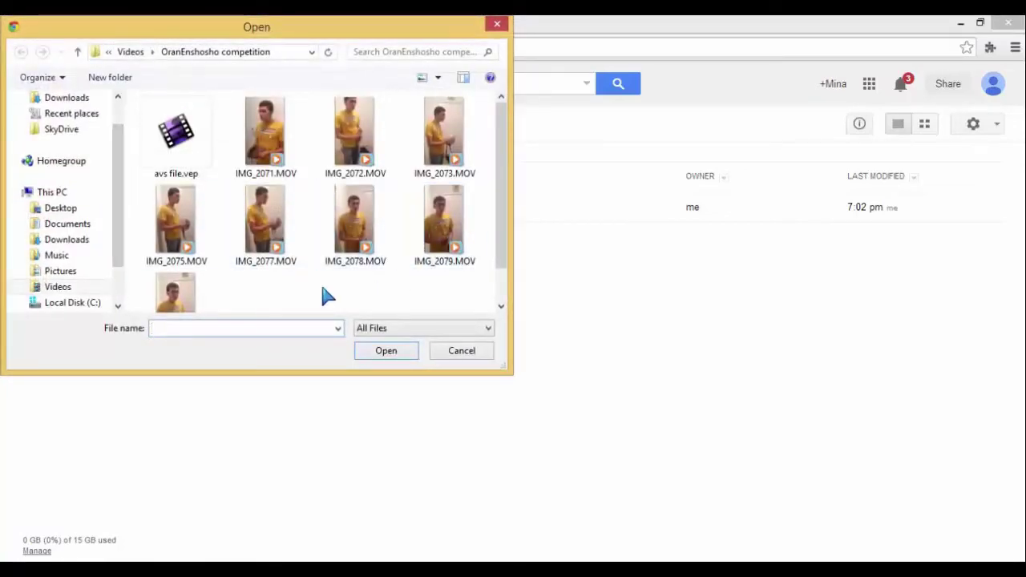
{"action": "left_click_drag", "start_coordinate": [501, 265], "coordinate": [502, 289]}
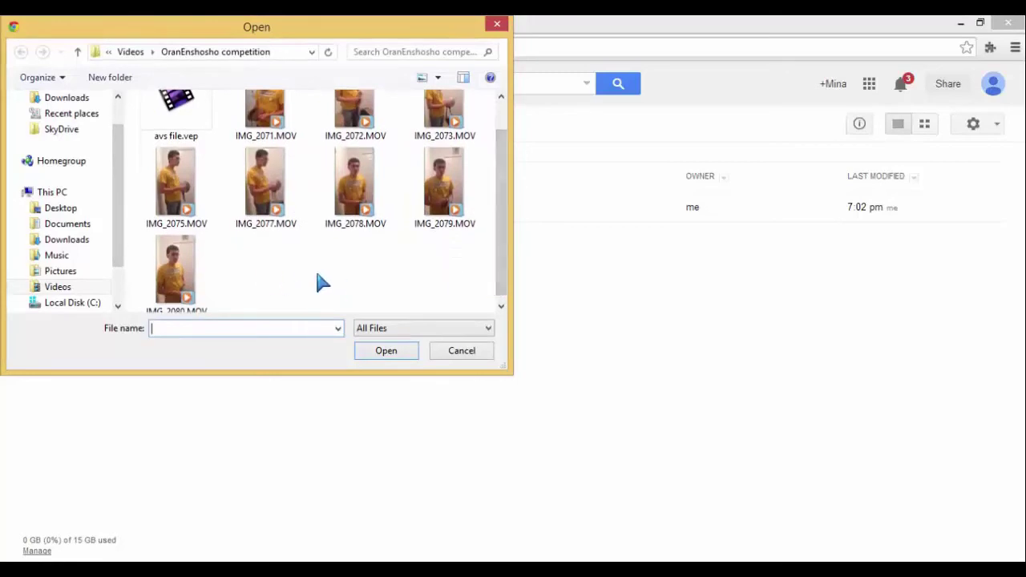
{"action": "left_click", "coordinate": [339, 202]}
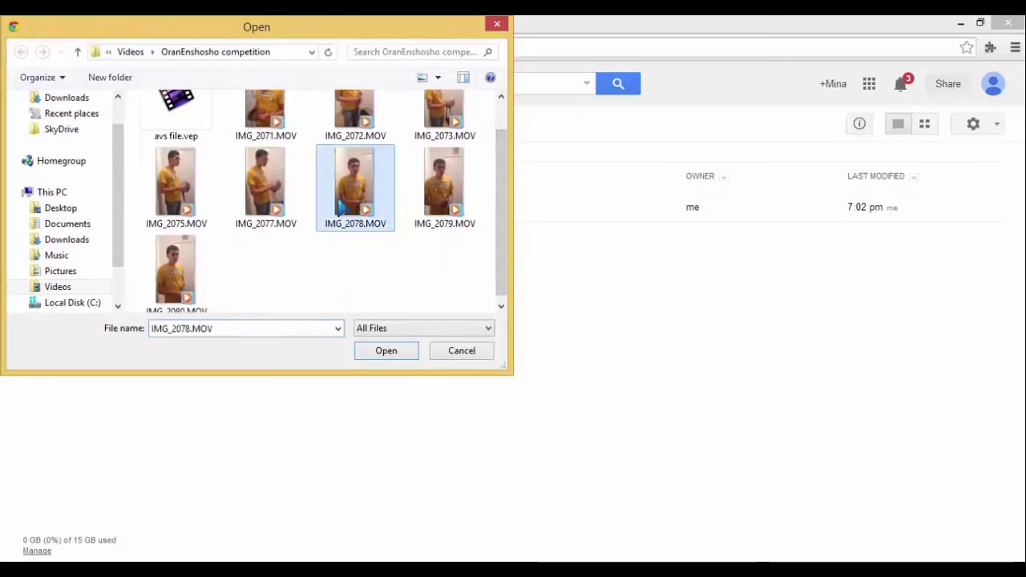
{"action": "left_click", "coordinate": [387, 353]}
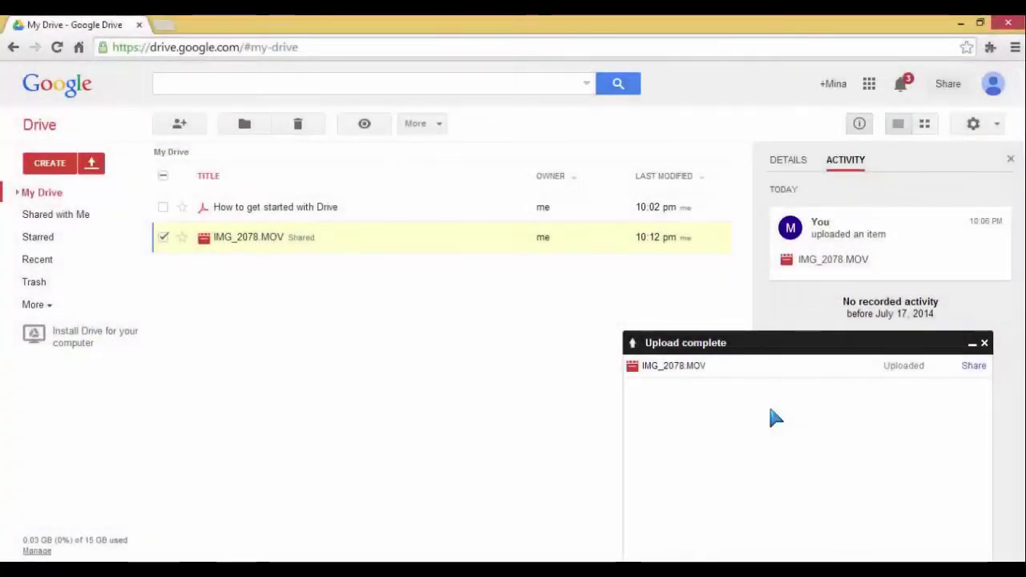
Step: Share IMG_2078.MOV with Can edit access by sending an invitation to the invitee's email
{"action": "left_click", "coordinate": [971, 346]}
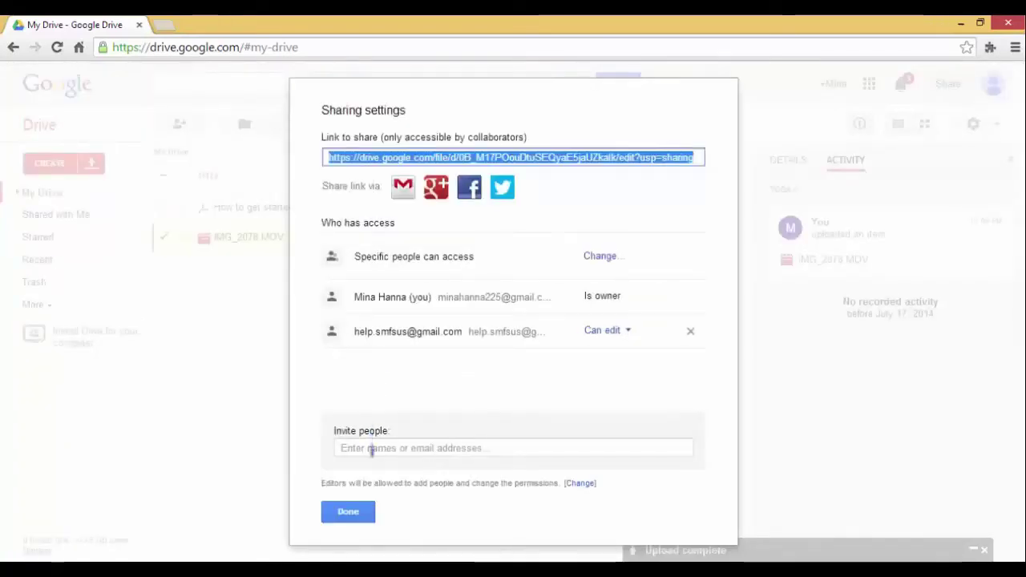
{"action": "left_click", "coordinate": [371, 449]}
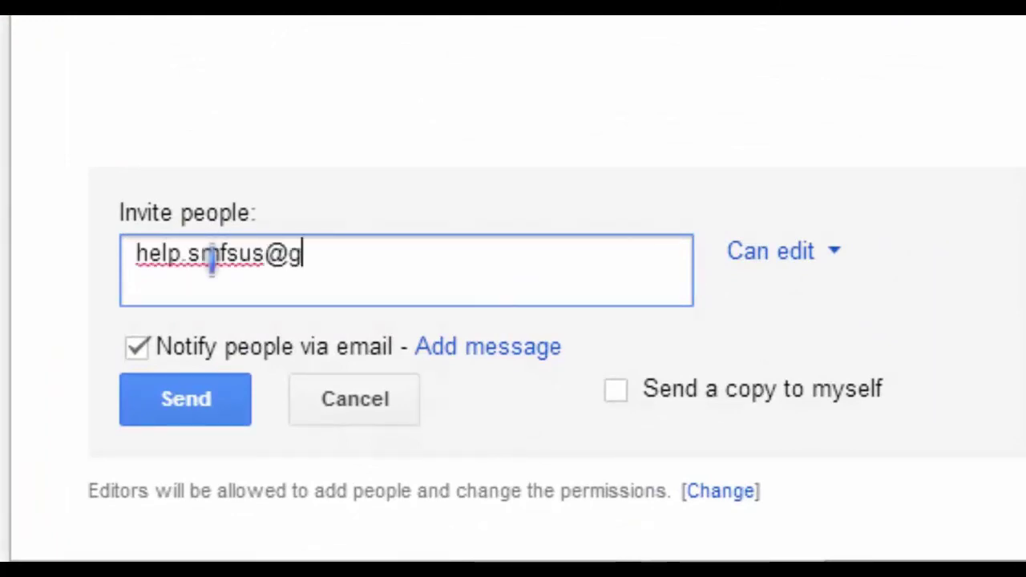
{"action": "type", "text": "mail.com"}
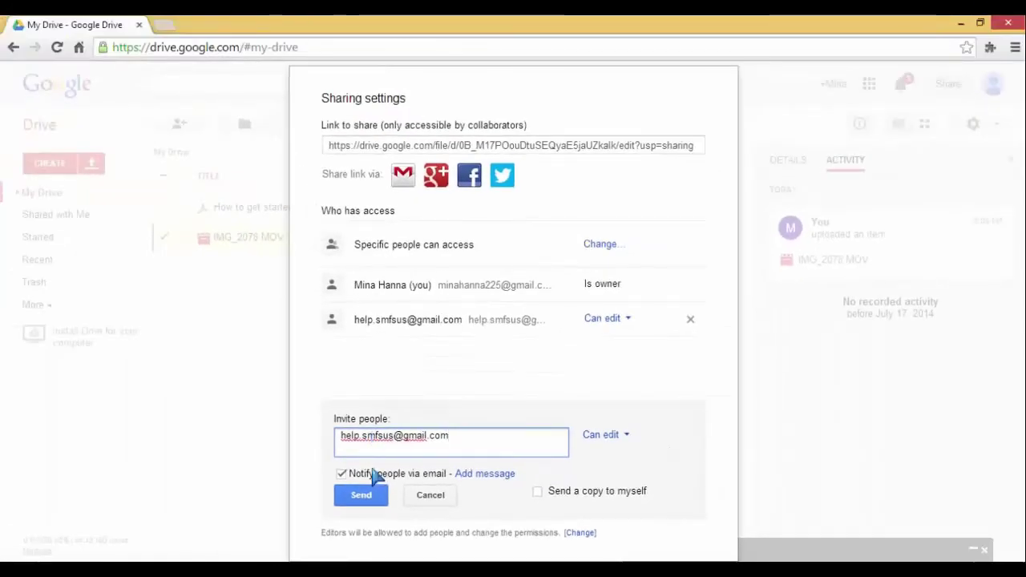
{"action": "left_click", "coordinate": [369, 497]}
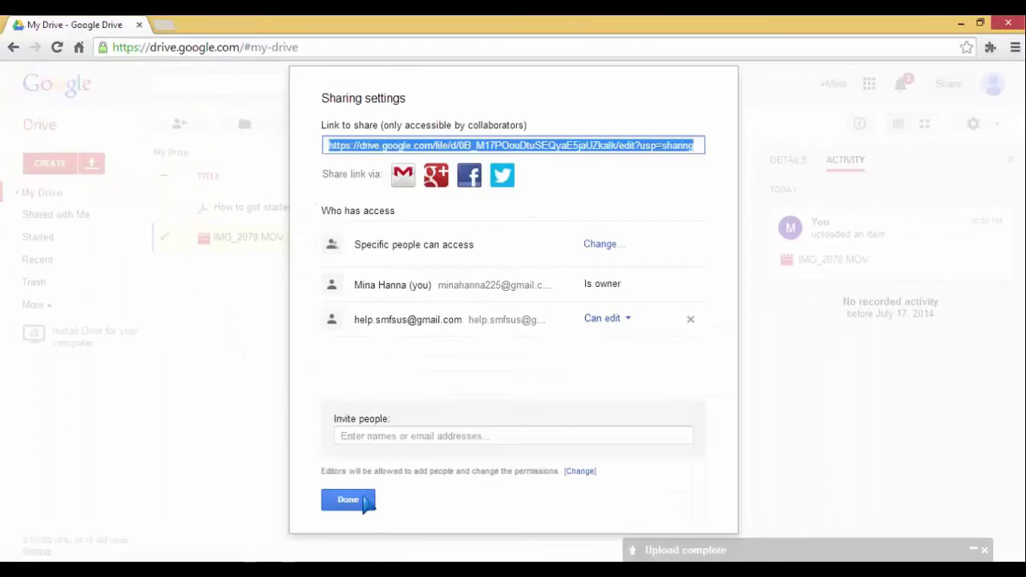
{"action": "left_click", "coordinate": [367, 501]}
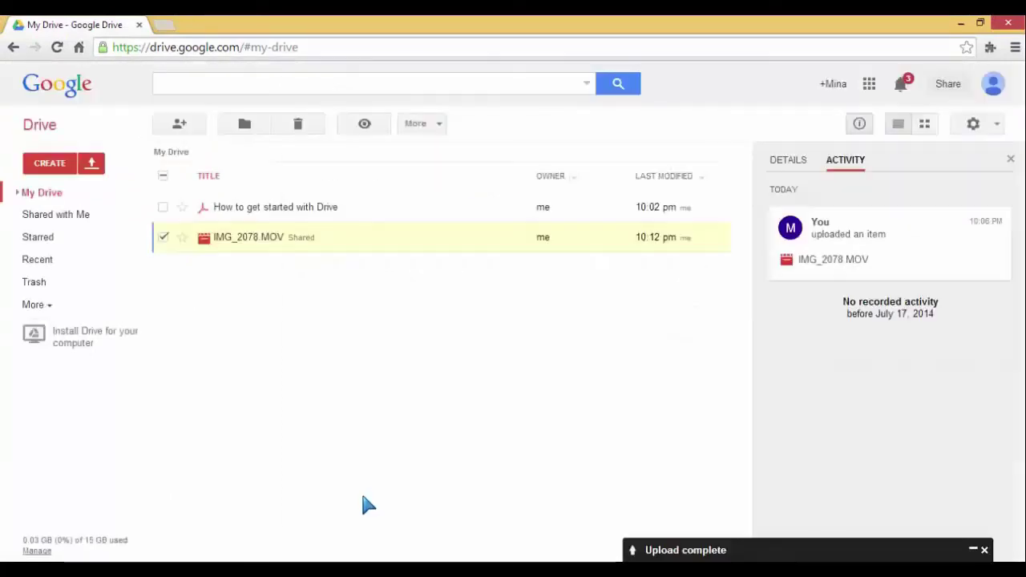